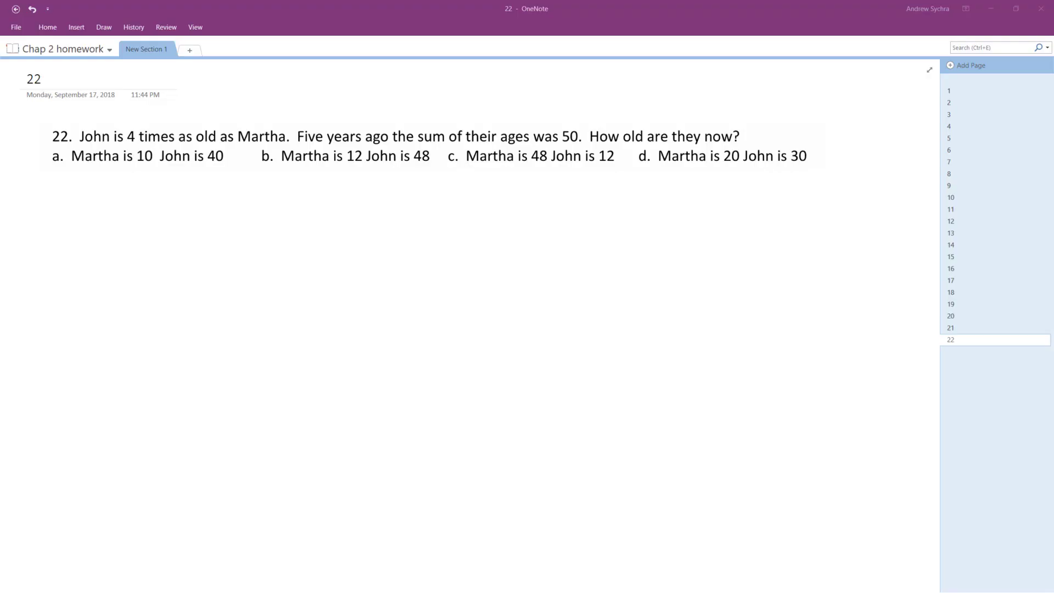
# - Handwrite the variables j and m under the question for John's and Martha's ages
pyautogui.click(121, 187)
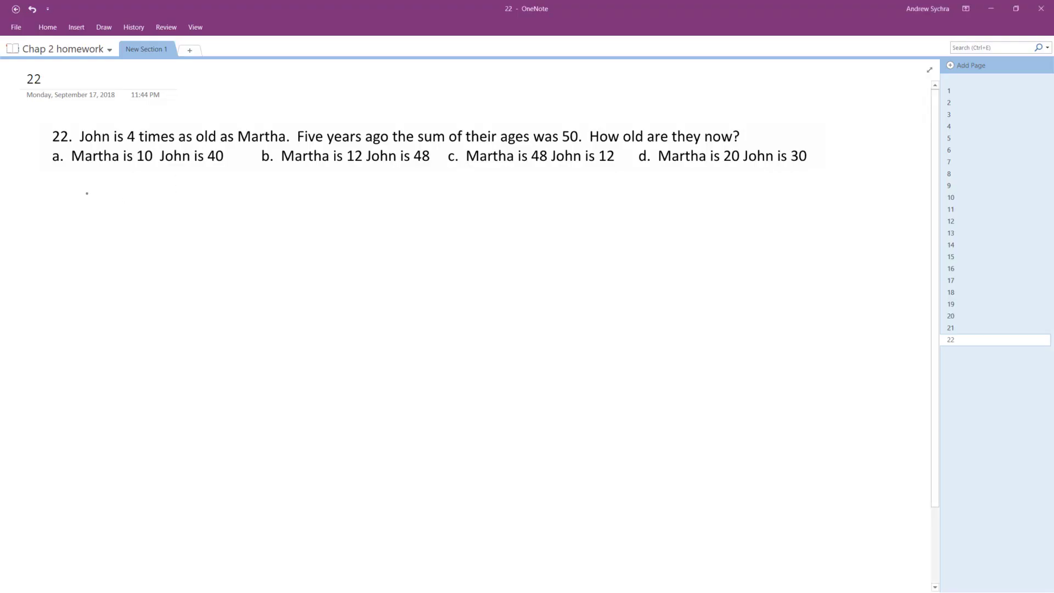
pyautogui.moveTo(87, 193)
pyautogui.mouseDown()
pyautogui.moveTo(74, 212)
pyautogui.moveTo(88, 188)
pyautogui.mouseUp()
pyautogui.moveTo(158, 193); pyautogui.dragTo(179, 209)
# - Handwrite the equation j = 4m below the variables
pyautogui.moveTo(101, 287)
pyautogui.mouseDown()
pyautogui.moveTo(101, 312)
pyautogui.moveTo(83, 320)
pyautogui.mouseUp()
pyautogui.moveTo(96, 278); pyautogui.dragTo(150, 302)
pyautogui.moveTo(123, 290); pyautogui.dragTo(183, 303)
pyautogui.moveTo(167, 270); pyautogui.dragTo(217, 308)
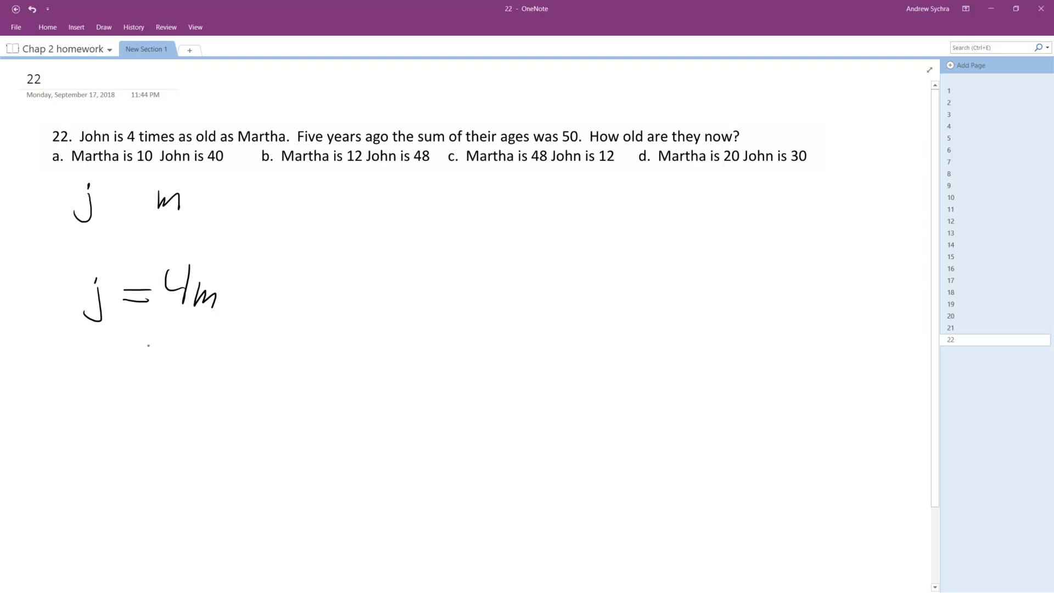
# - Handwrite the ages-five-years-ago equation j-5 + m-5 = 50 below j = 4m
pyautogui.click(87, 388)
pyautogui.moveTo(86, 404)
pyautogui.mouseDown()
pyautogui.moveTo(73, 427)
pyautogui.moveTo(124, 403)
pyautogui.moveTo(127, 422)
pyautogui.mouseUp()
pyautogui.moveTo(136, 385)
pyautogui.mouseDown()
pyautogui.moveTo(156, 382)
pyautogui.moveTo(186, 417)
pyautogui.moveTo(200, 400)
pyautogui.moveTo(235, 416)
pyautogui.moveTo(262, 404)
pyautogui.moveTo(279, 418)
pyautogui.moveTo(341, 410)
pyautogui.mouseUp()
pyautogui.moveTo(323, 401)
pyautogui.mouseDown()
pyautogui.moveTo(343, 399)
pyautogui.moveTo(358, 415)
pyautogui.mouseUp()
pyautogui.moveTo(403, 387); pyautogui.dragTo(400, 391)
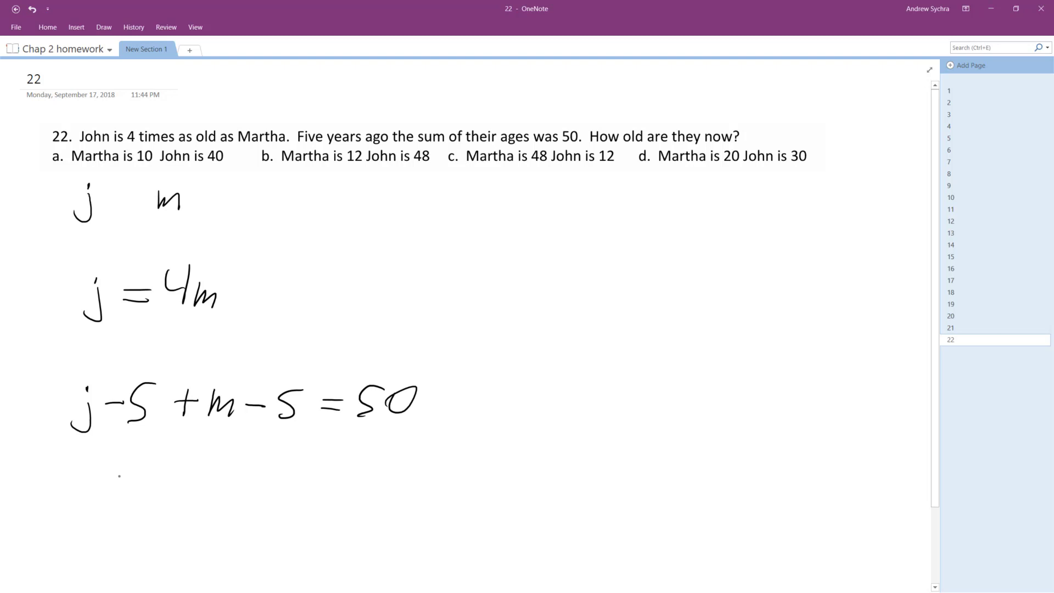
# - Handwrite the simplified line j+m - 10 = 50
pyautogui.moveTo(113, 474)
pyautogui.mouseDown()
pyautogui.moveTo(101, 506)
pyautogui.moveTo(148, 474)
pyautogui.mouseUp()
pyautogui.moveTo(148, 471); pyautogui.dragTo(213, 491)
pyautogui.moveTo(233, 462); pyautogui.dragTo(272, 478)
pyautogui.moveTo(260, 471); pyautogui.dragTo(275, 469)
pyautogui.moveTo(307, 461)
pyautogui.mouseDown()
pyautogui.moveTo(286, 487)
pyautogui.moveTo(321, 462)
pyautogui.mouseUp()
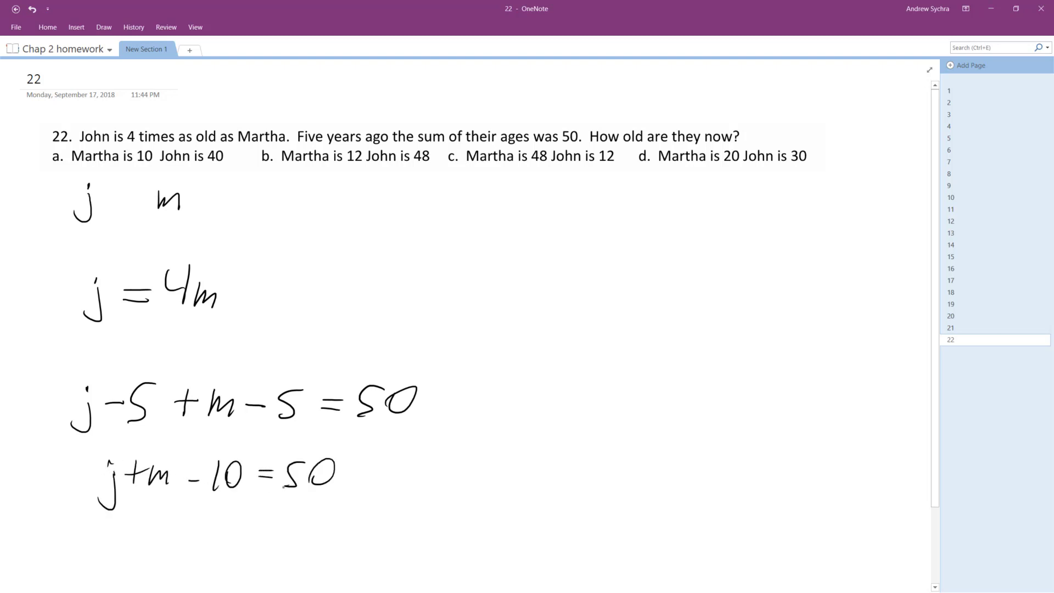
# - Handwrite j+m = 60 and draw a box around j = 4m
pyautogui.moveTo(140, 525)
pyautogui.mouseDown()
pyautogui.moveTo(129, 554)
pyautogui.moveTo(156, 540)
pyautogui.mouseUp()
pyautogui.moveTo(151, 530); pyautogui.dragTo(228, 533)
pyautogui.moveTo(209, 523); pyautogui.dragTo(242, 526)
pyautogui.moveTo(279, 510); pyautogui.dragTo(275, 512)
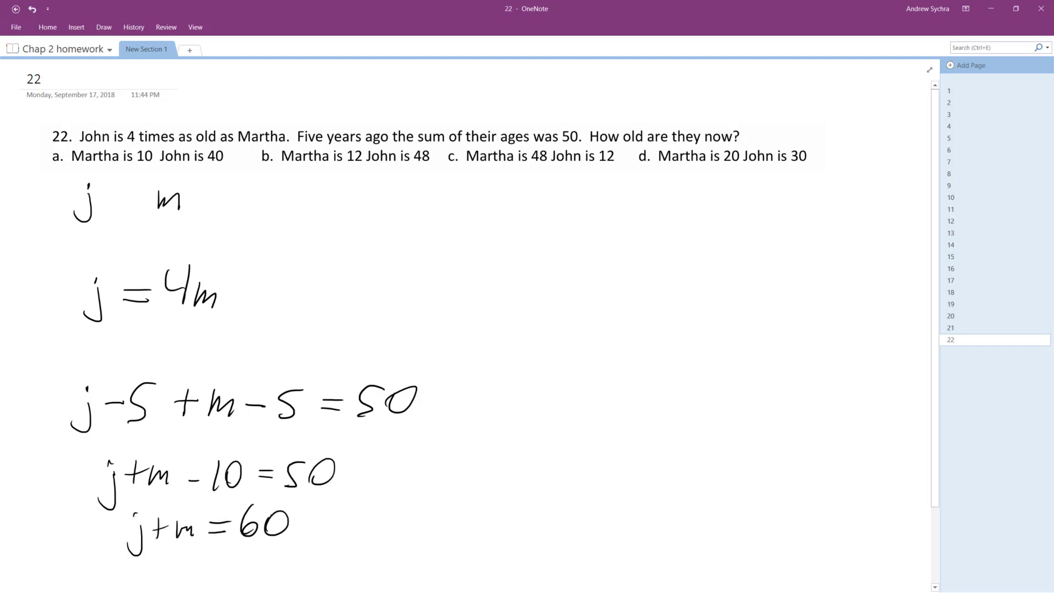
pyautogui.moveTo(82, 265)
pyautogui.mouseDown()
pyautogui.moveTo(58, 290)
pyautogui.moveTo(231, 334)
pyautogui.moveTo(158, 259)
pyautogui.moveTo(83, 265)
pyautogui.mouseUp()
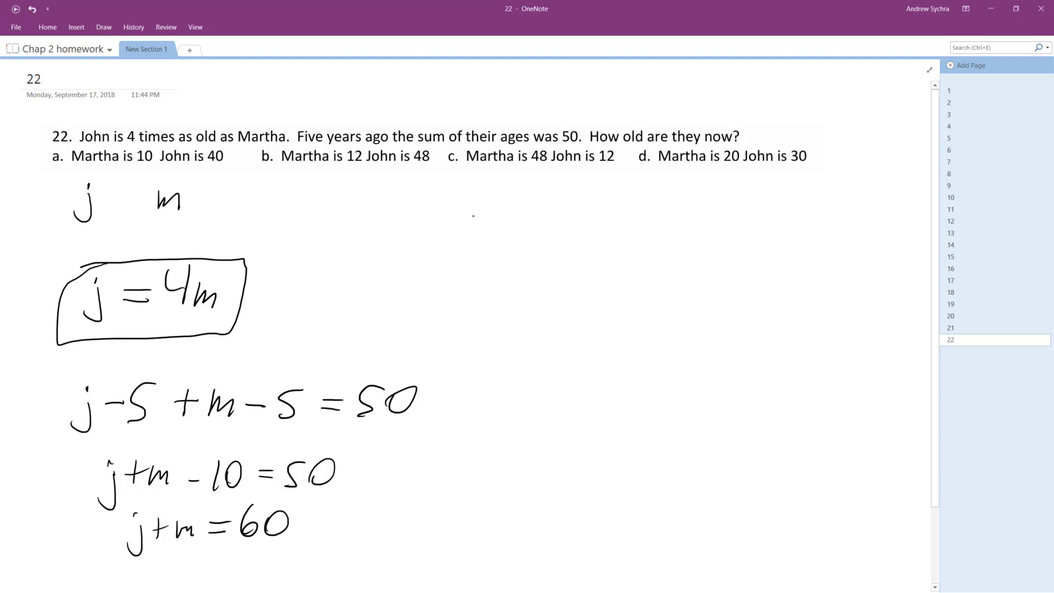
# - Handwrite 4m+m = 60 on the right side and start 5m below it
pyautogui.moveTo(466, 203)
pyautogui.mouseDown()
pyautogui.moveTo(459, 243)
pyautogui.moveTo(470, 224)
pyautogui.mouseUp()
pyautogui.moveTo(469, 223)
pyautogui.mouseDown()
pyautogui.moveTo(501, 239)
pyautogui.moveTo(514, 228)
pyautogui.mouseUp()
pyautogui.moveTo(519, 220)
pyautogui.mouseDown()
pyautogui.moveTo(540, 240)
pyautogui.moveTo(577, 237)
pyautogui.mouseUp()
pyautogui.moveTo(556, 229); pyautogui.dragTo(634, 212)
pyautogui.moveTo(492, 272)
pyautogui.mouseDown()
pyautogui.moveTo(466, 299)
pyautogui.moveTo(540, 284)
pyautogui.mouseUp()
# - Divide both sides of 5m = 60 by 5 and start writing Martha beside it
pyautogui.moveTo(576, 260)
pyautogui.mouseDown()
pyautogui.moveTo(558, 295)
pyautogui.moveTo(582, 293)
pyautogui.mouseUp()
pyautogui.moveTo(447, 307)
pyautogui.mouseDown()
pyautogui.moveTo(493, 303)
pyautogui.moveTo(463, 328)
pyautogui.mouseUp()
pyautogui.moveTo(553, 310)
pyautogui.mouseDown()
pyautogui.moveTo(598, 310)
pyautogui.moveTo(569, 331)
pyautogui.mouseUp()
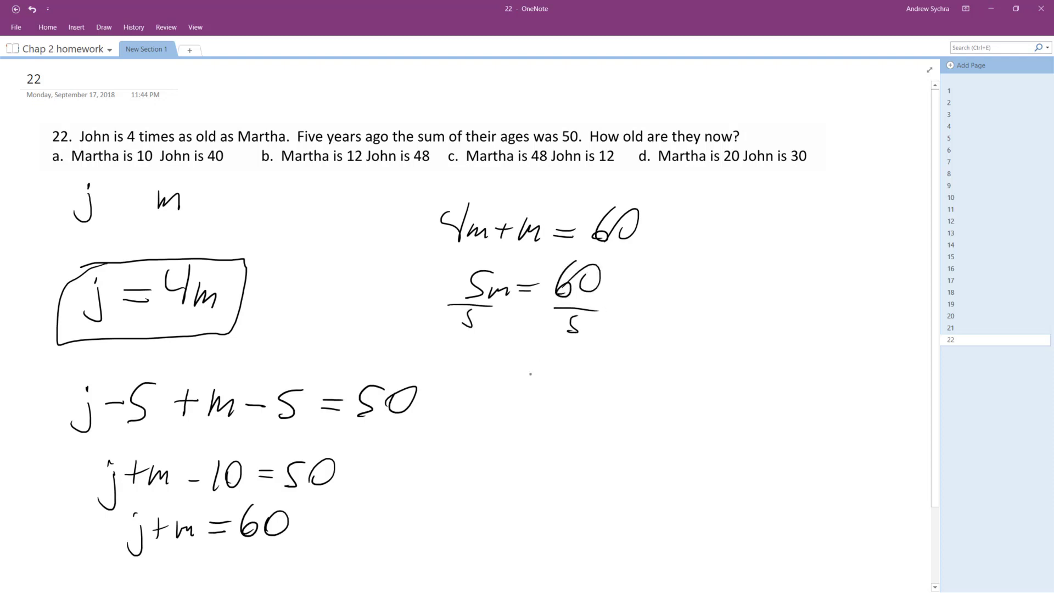
pyautogui.moveTo(477, 388)
pyautogui.mouseDown()
pyautogui.moveTo(496, 415)
pyautogui.moveTo(604, 413)
pyautogui.mouseUp()
# - Handwrite = 12 after Martha and john = 48 below it
pyautogui.moveTo(589, 402); pyautogui.dragTo(608, 403)
pyautogui.moveTo(626, 378)
pyautogui.mouseDown()
pyautogui.moveTo(625, 415)
pyautogui.moveTo(663, 415)
pyautogui.mouseUp()
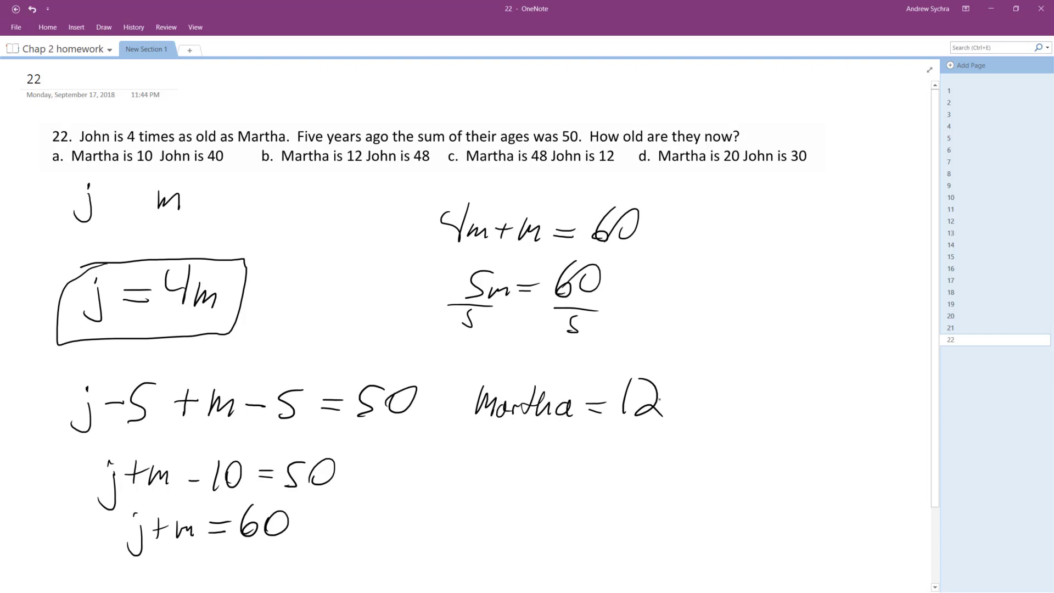
pyautogui.moveTo(475, 445)
pyautogui.mouseDown()
pyautogui.moveTo(463, 491)
pyautogui.moveTo(485, 453)
pyautogui.moveTo(535, 466)
pyautogui.moveTo(568, 459)
pyautogui.mouseUp()
pyautogui.moveTo(544, 451)
pyautogui.mouseDown()
pyautogui.moveTo(570, 448)
pyautogui.moveTo(598, 470)
pyautogui.mouseUp()
pyautogui.moveTo(583, 443)
pyautogui.mouseDown()
pyautogui.moveTo(616, 470)
pyautogui.moveTo(599, 468)
pyautogui.moveTo(630, 482)
pyautogui.moveTo(659, 455)
pyautogui.mouseUp()
# - Add yo after both ages and circle answer b as the solution
pyautogui.moveTo(672, 397)
pyautogui.mouseDown()
pyautogui.moveTo(670, 422)
pyautogui.moveTo(699, 400)
pyautogui.mouseUp()
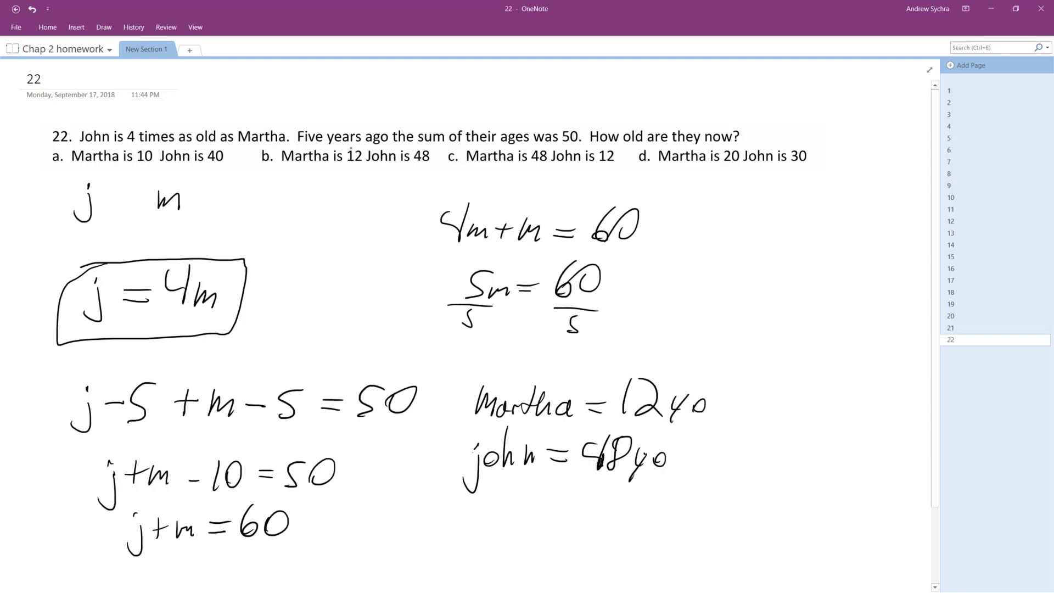
pyautogui.moveTo(273, 144)
pyautogui.mouseDown()
pyautogui.moveTo(315, 178)
pyautogui.moveTo(421, 177)
pyautogui.moveTo(433, 151)
pyautogui.moveTo(326, 138)
pyautogui.moveTo(249, 148)
pyautogui.mouseUp()
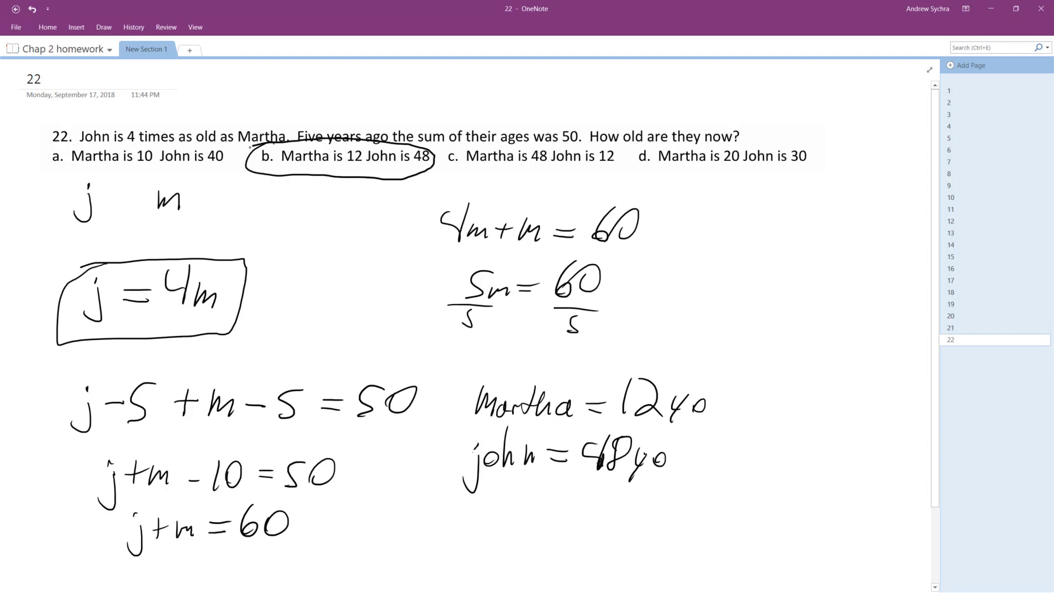